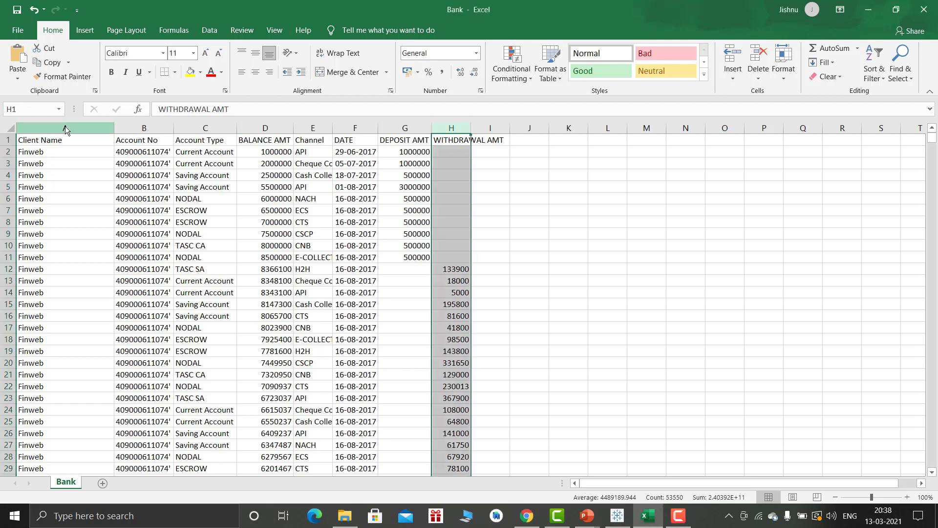
Step: Examine each column of the Bank sheet in turn, from Client Name through DEPOSIT AMT and WITHDRAWAL AMT
click(65, 128)
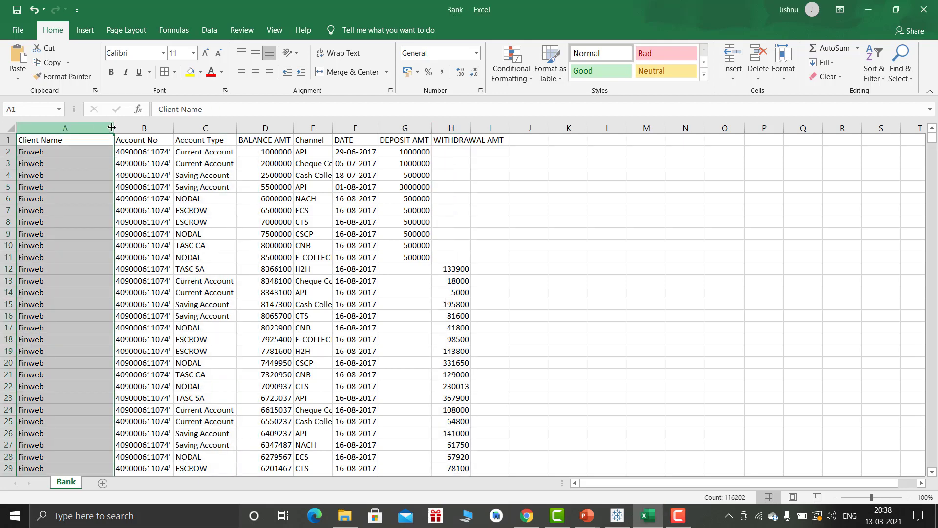
click(127, 128)
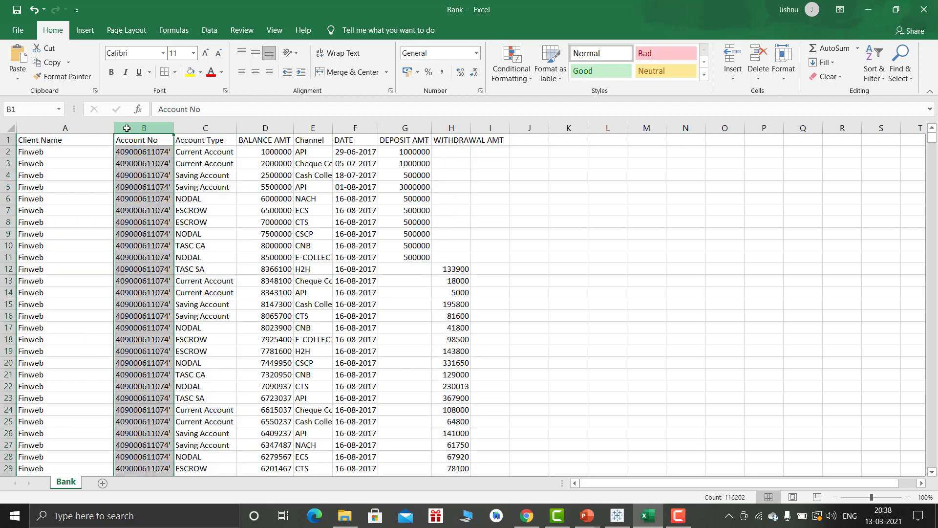
click(198, 129)
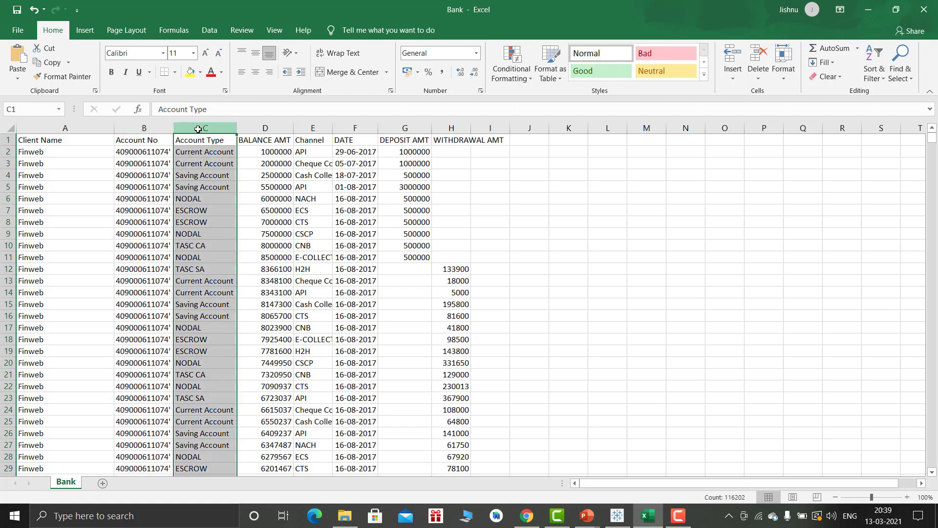
click(266, 129)
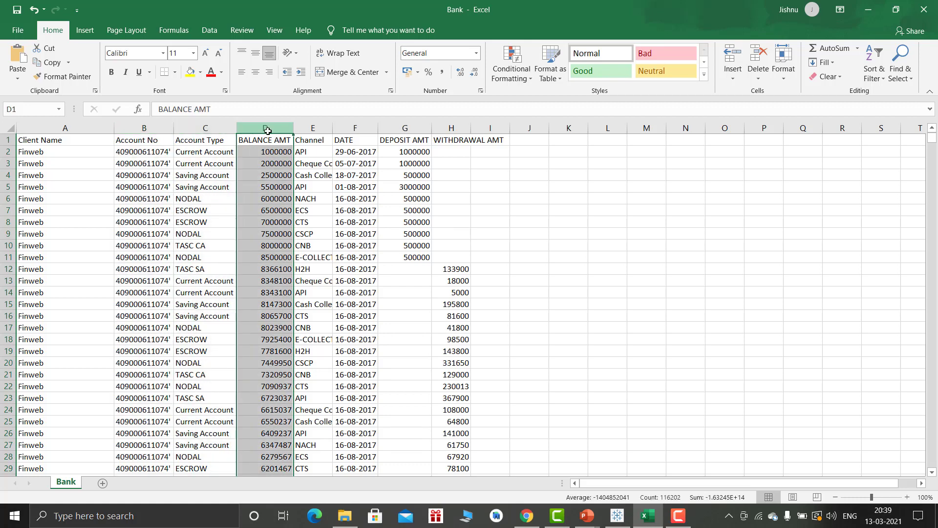
click(302, 129)
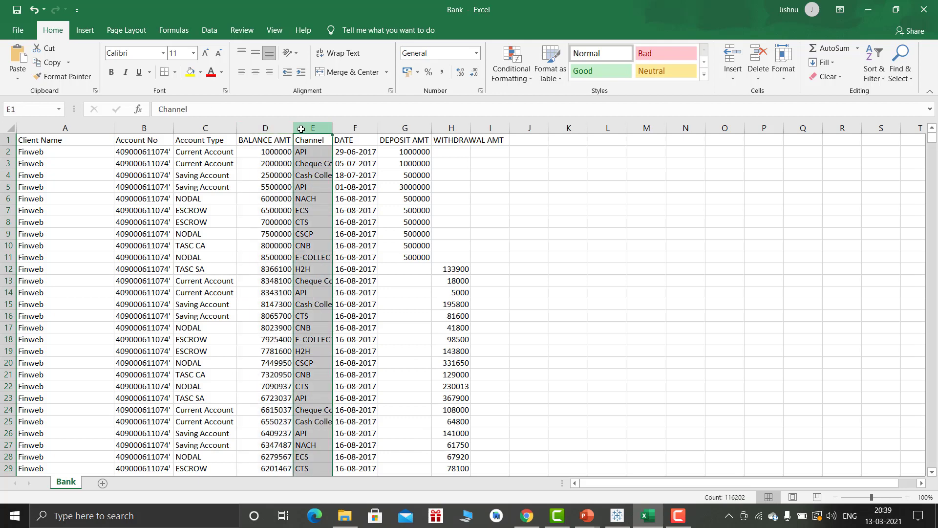
click(350, 129)
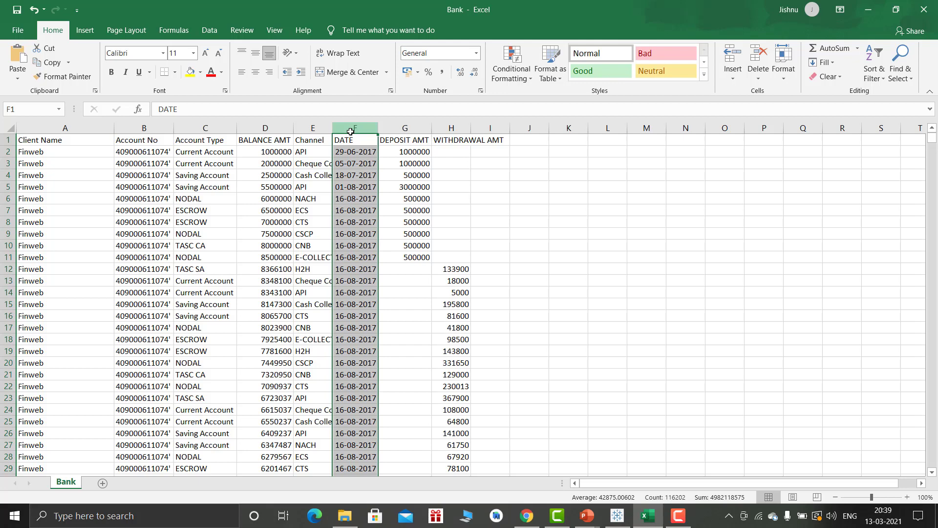
click(404, 127)
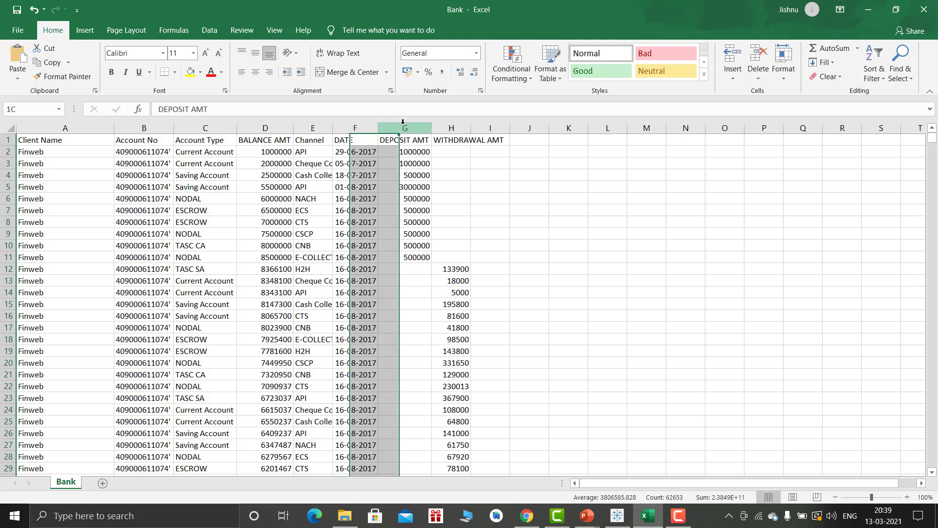
click(448, 128)
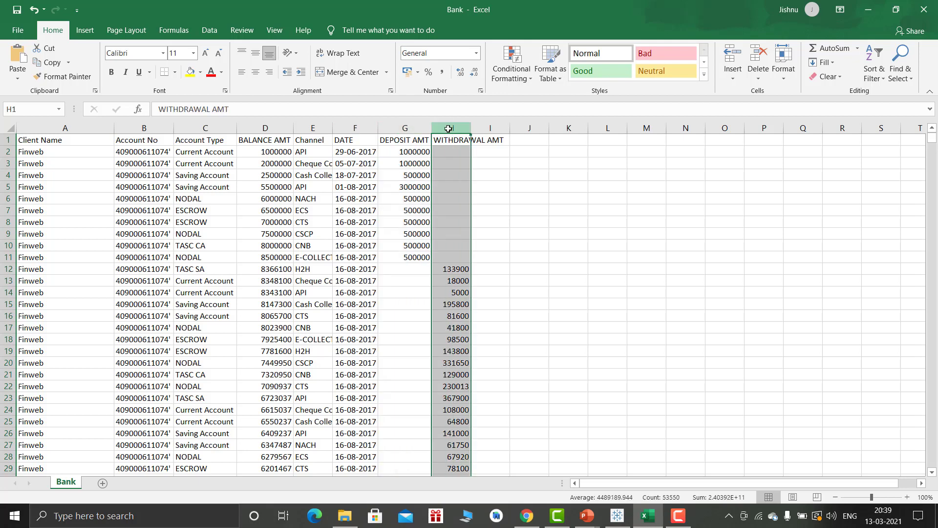
click(402, 129)
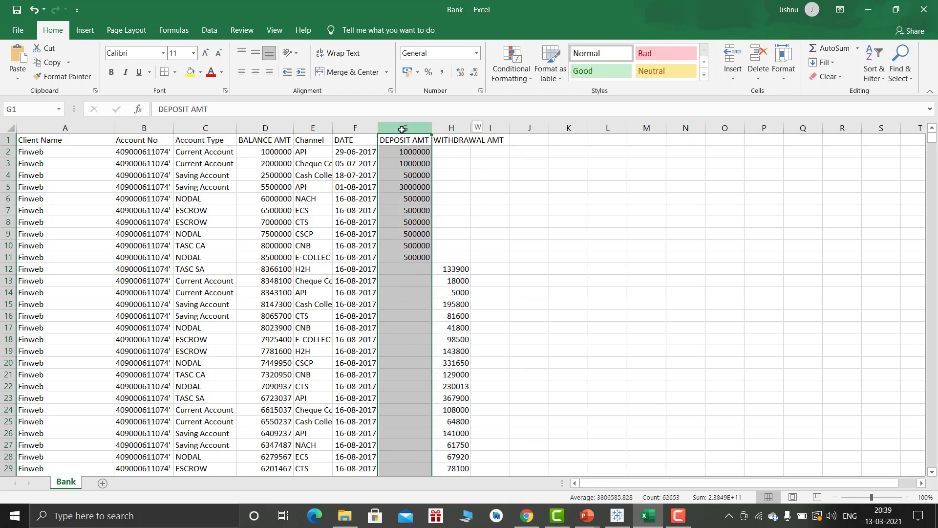
key(shift+Right)
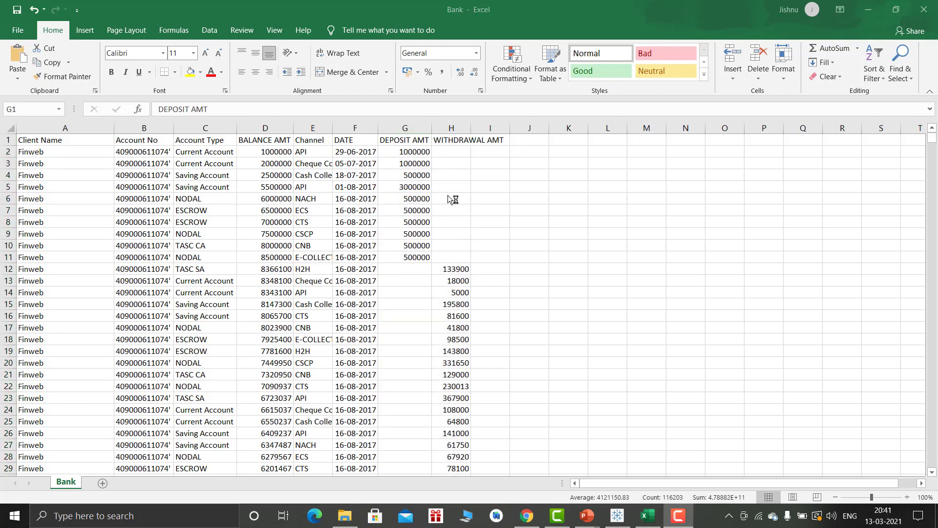
Step: Switch to Tableau and lay out Channel as columns and Client Name as rows on Sheet 1, fitted to Entire View
click(618, 516)
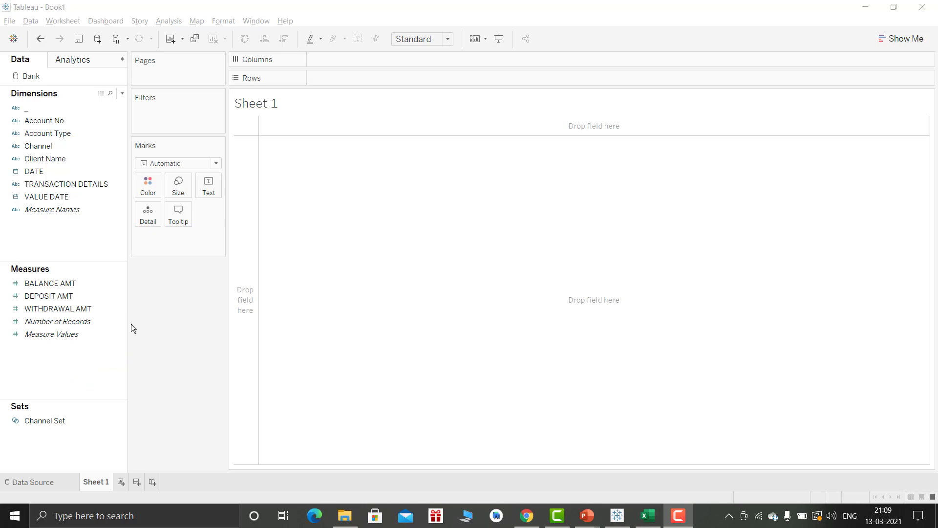
click(45, 147)
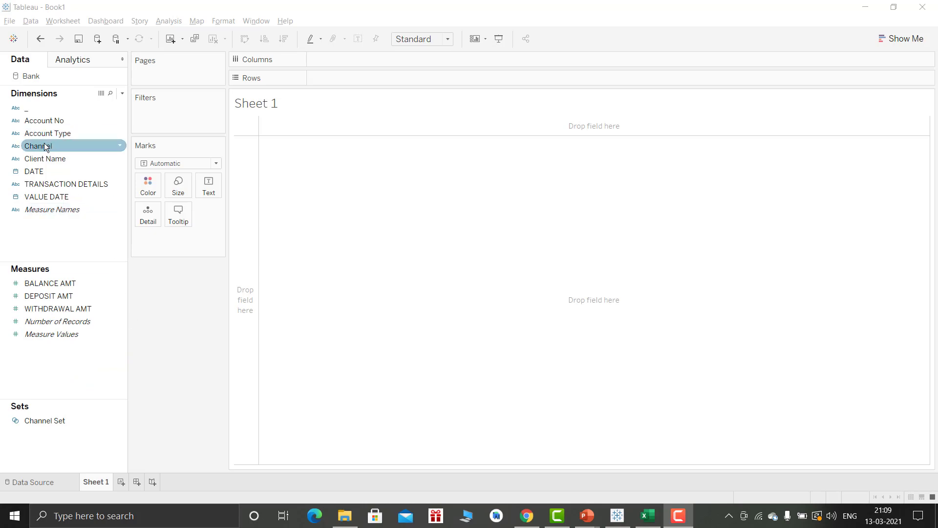
drag(45, 147, 389, 59)
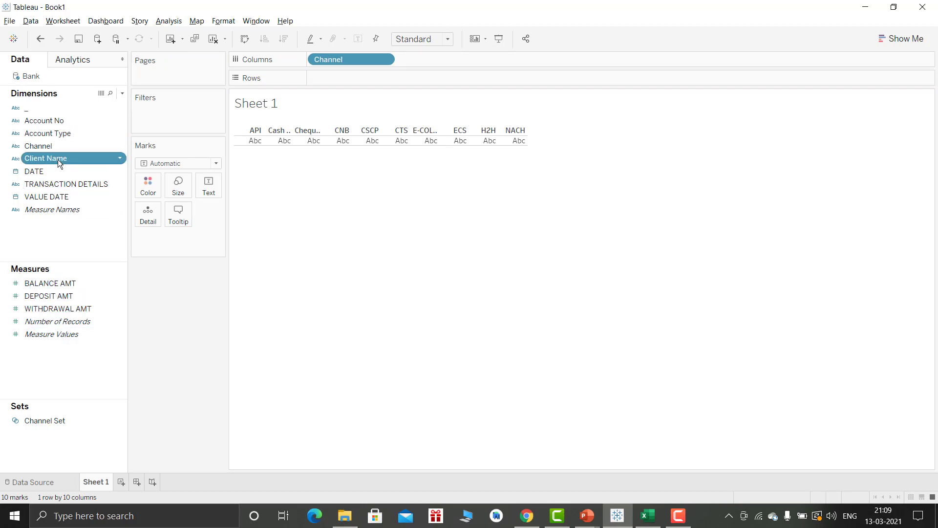
drag(58, 159, 407, 78)
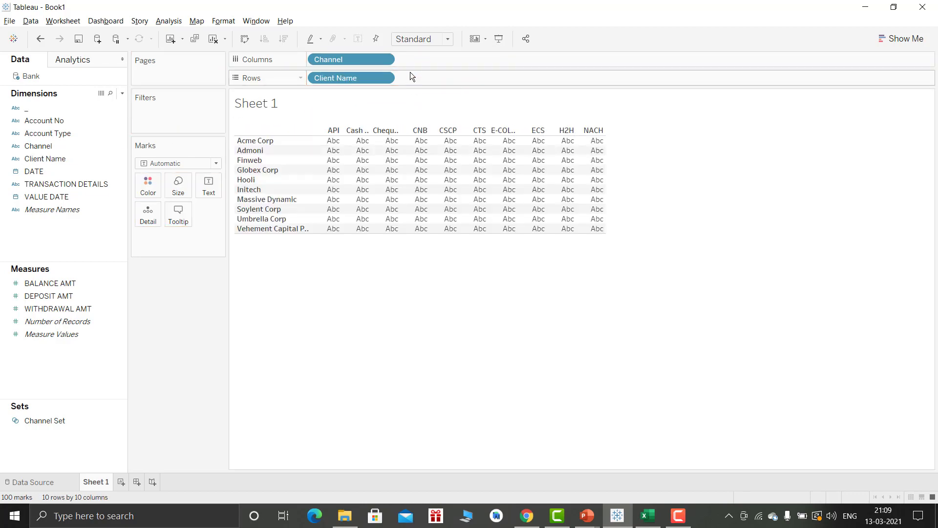
click(418, 41)
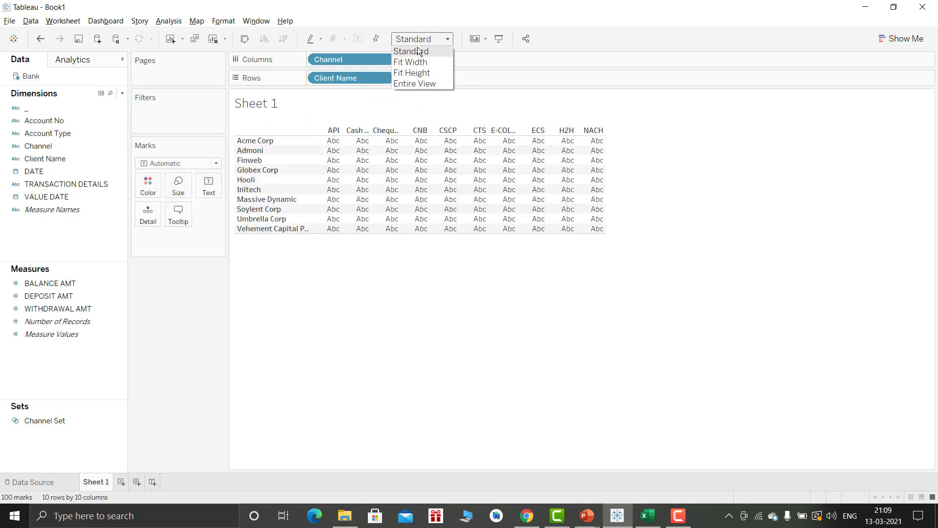
click(407, 84)
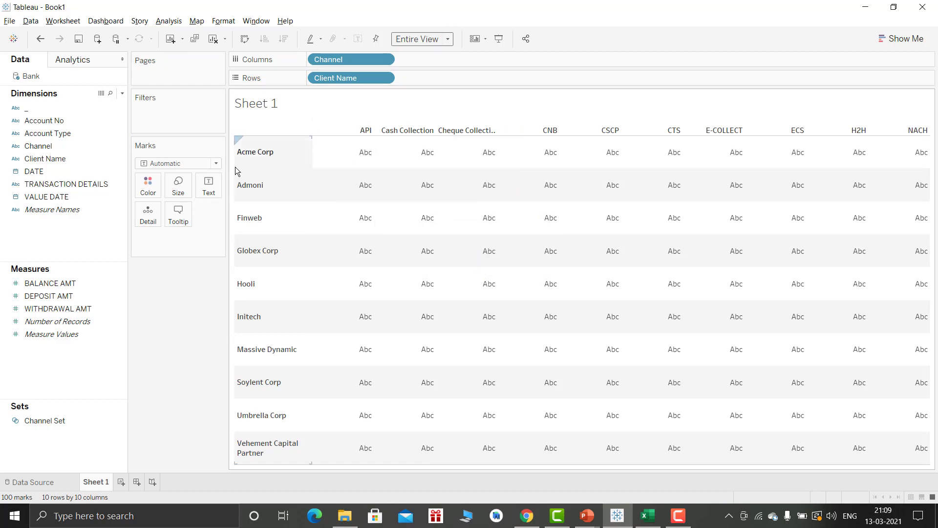
Step: Create a calculated field named TP and start its formula with SUM([DEPOSIT AMT])
click(122, 93)
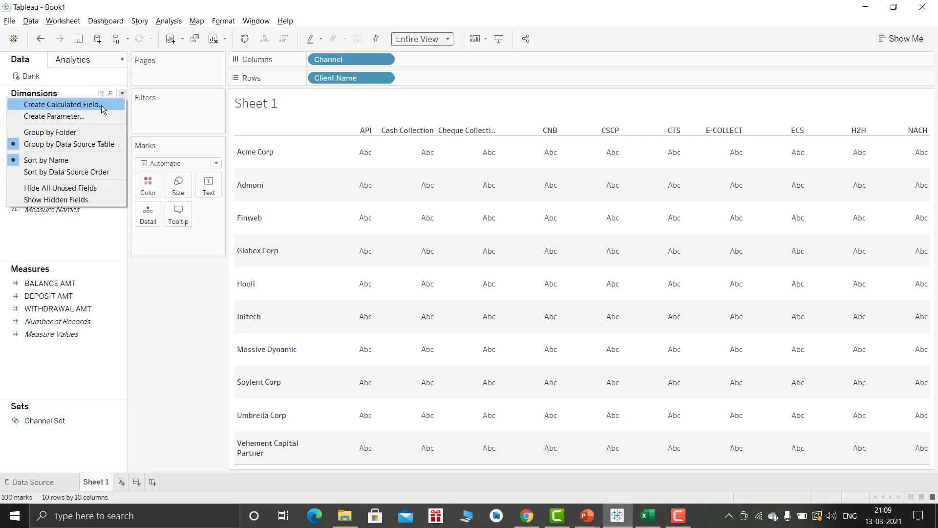
click(101, 104)
text(TP)
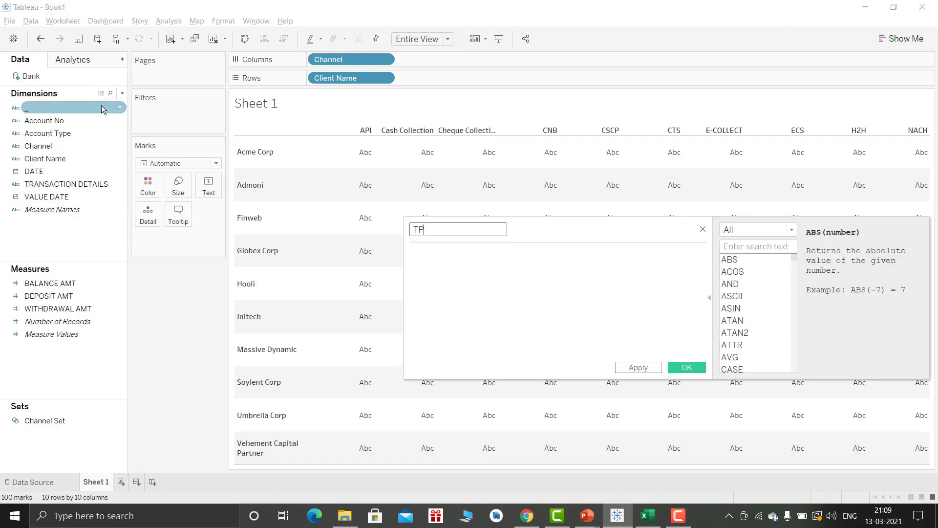
key(Tab)
text(sum)
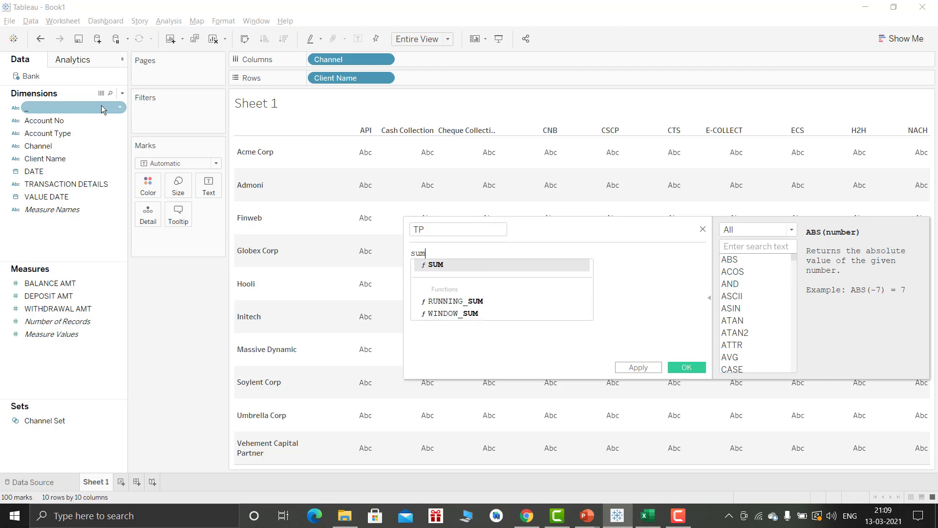
key(Return)
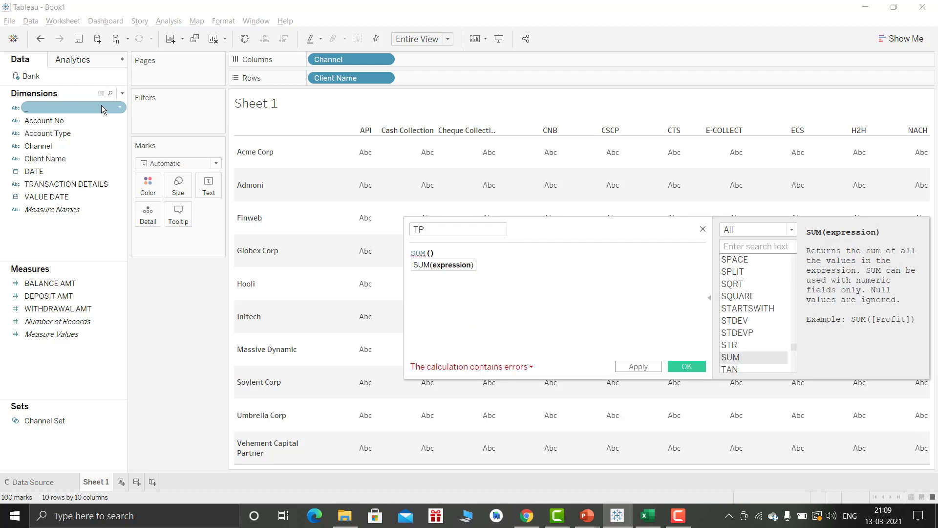
text(de)
key(Down)
key(Return)
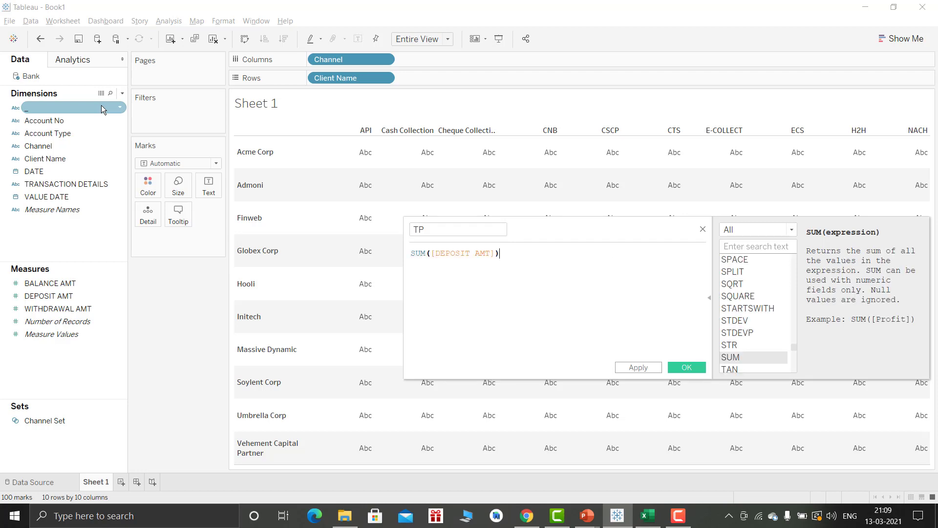
Step: Complete the TP formula by adding + SUM([WITHDRAWAL AMT]) and save the calculated field
key(Right)
text(+)
text(su)
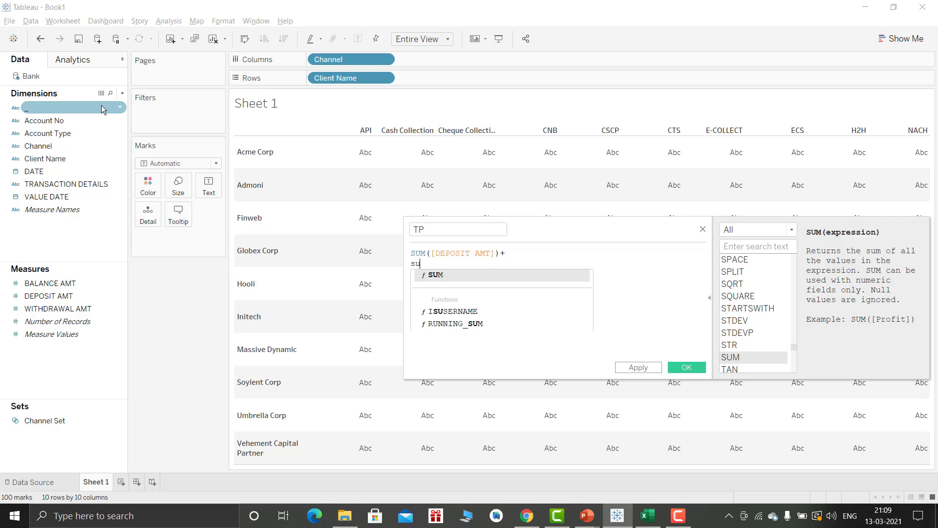
key(Return)
text(wi)
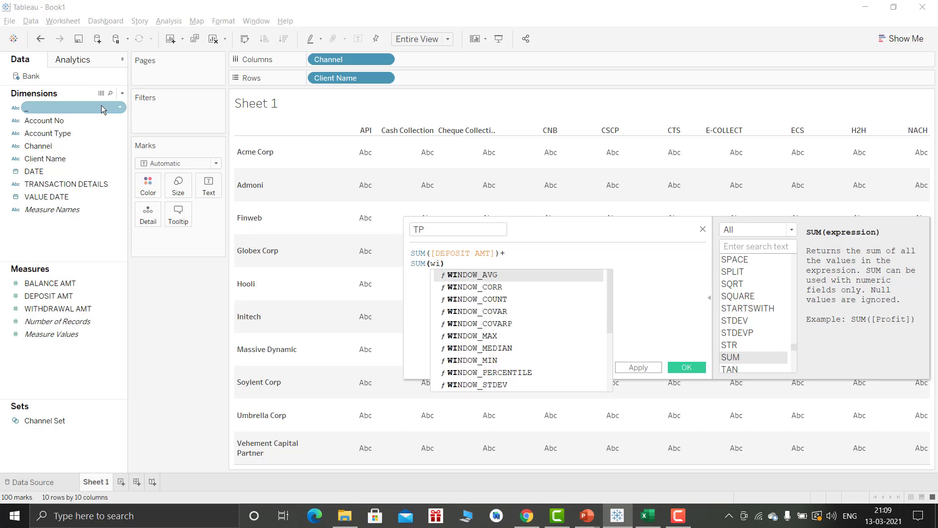
text(th)
key(Return)
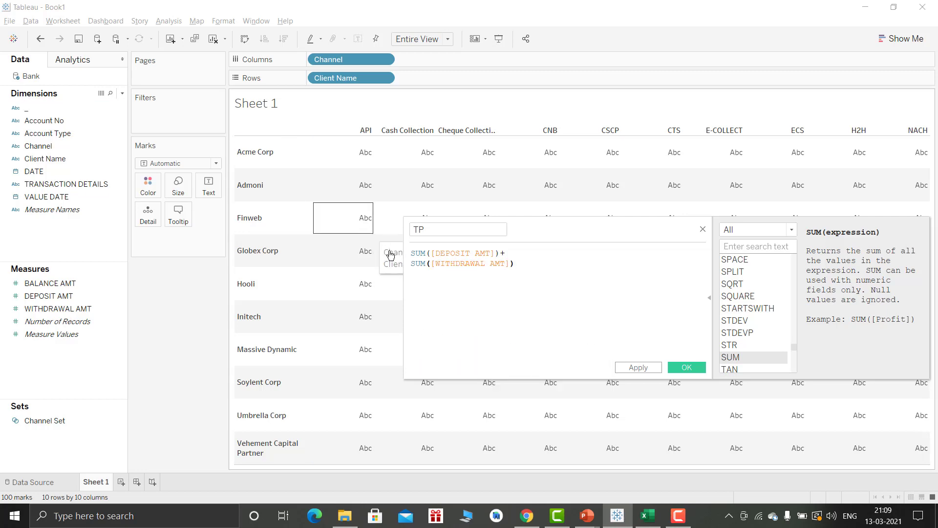
click(687, 367)
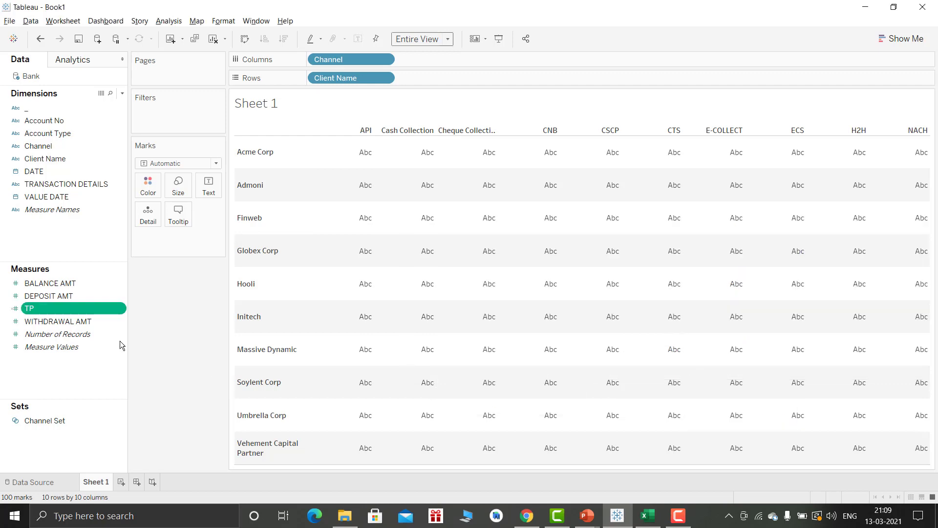
Step: Turn the table into a highlight table with Square marks, labelled and coloured by TP
drag(51, 309, 209, 186)
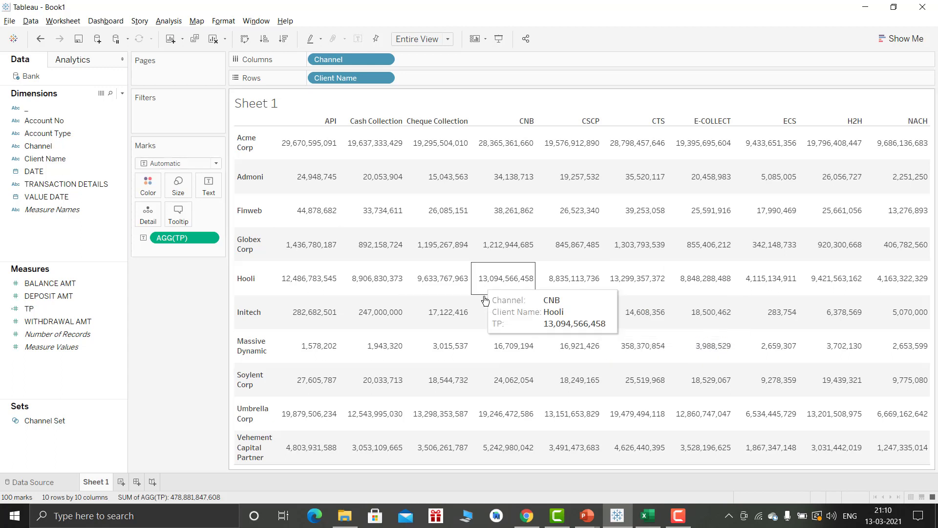
click(186, 162)
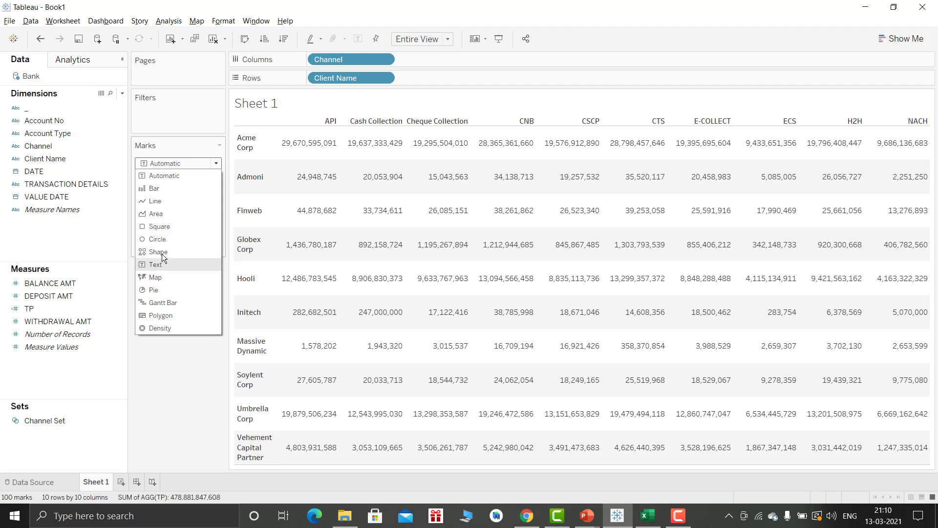
click(163, 226)
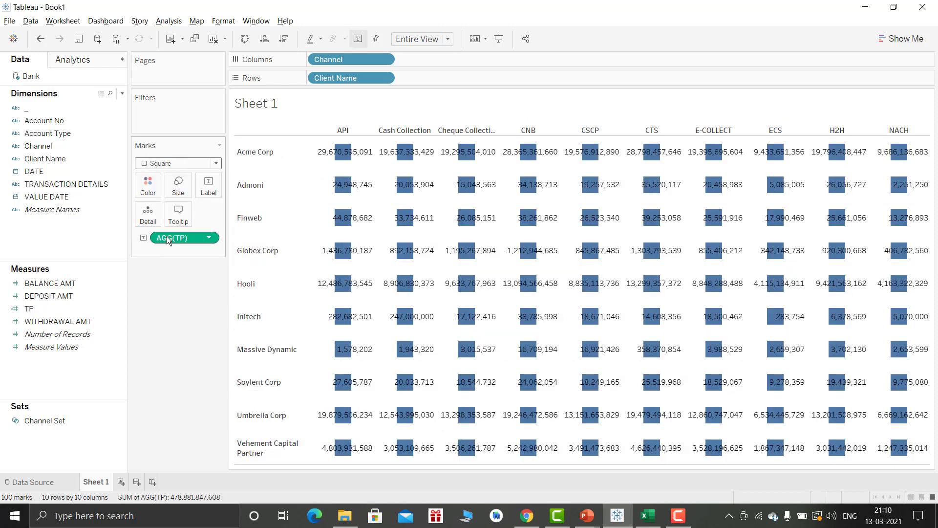
drag(175, 242, 146, 197)
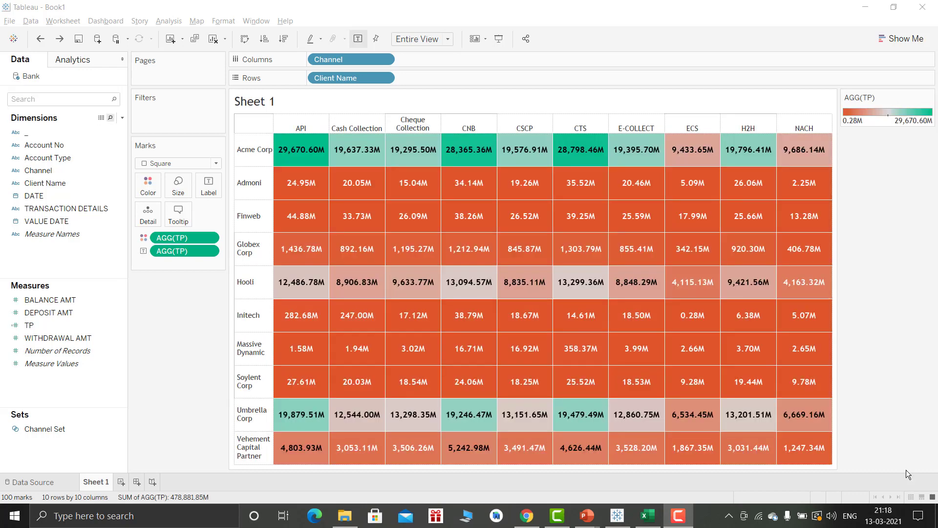
Step: Filter the sheet by years of DATE, keeping only 2019
mouse_move(772, 459)
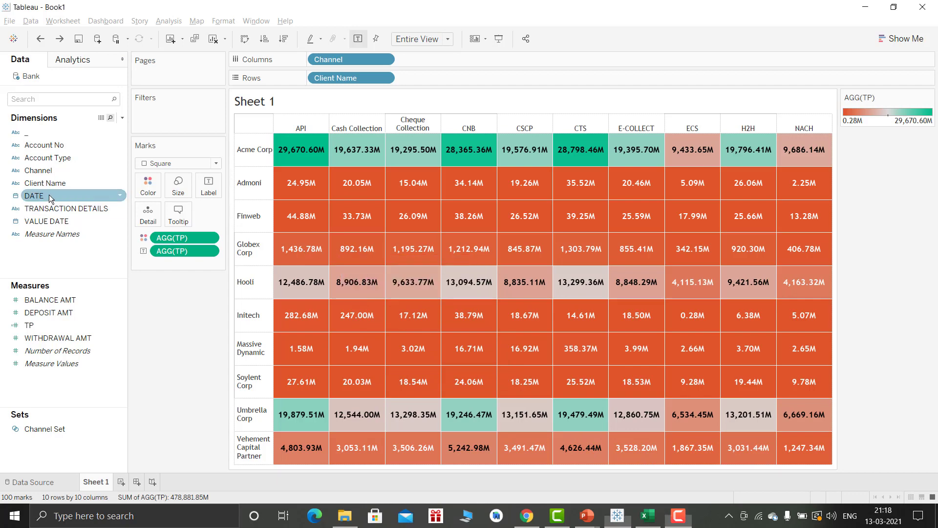
drag(49, 194, 183, 119)
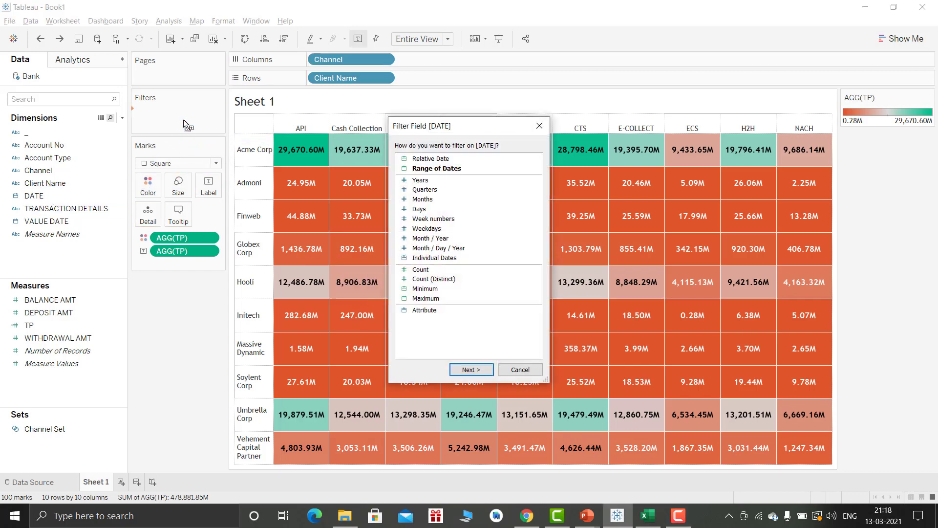
click(438, 180)
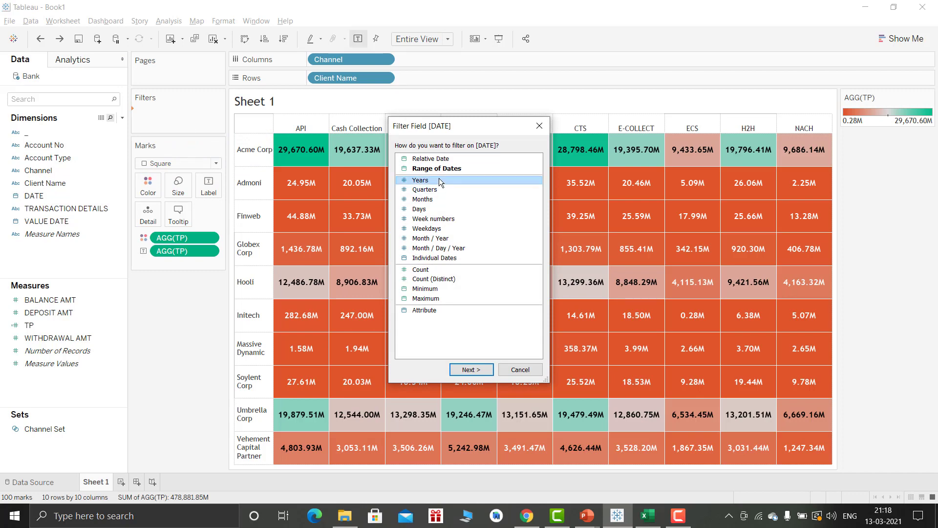
double_click(439, 180)
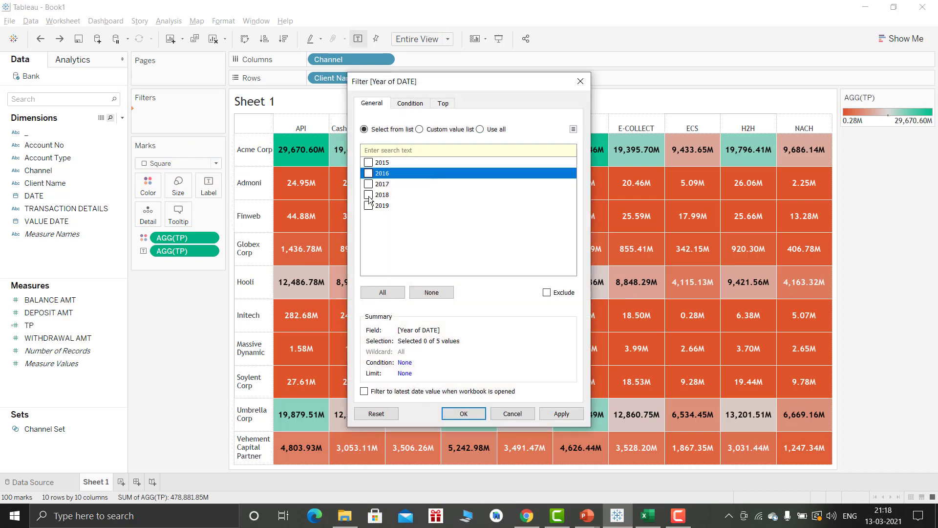
click(368, 206)
click(452, 414)
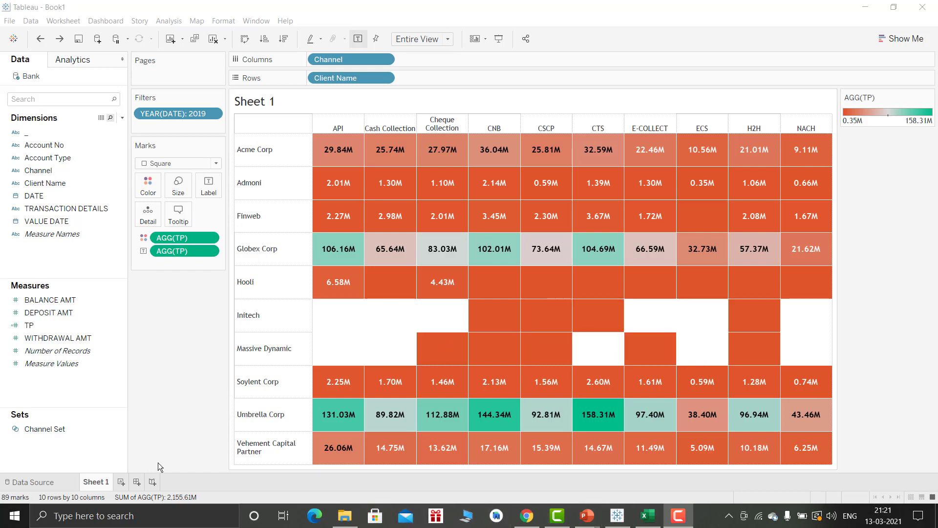
Step: Add a new dashboard to the workbook
click(143, 481)
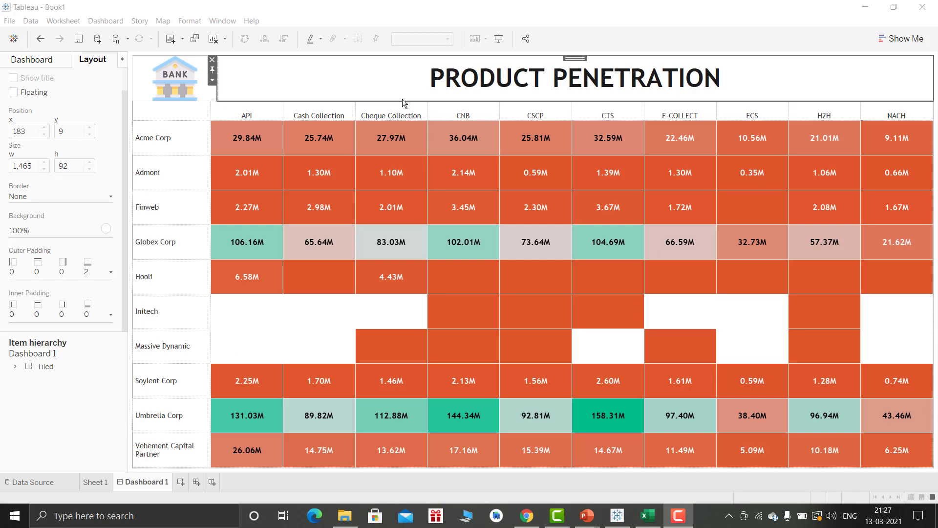
Step: Present the dashboard full screen, highlight the CTS channel to inspect its client figures, exit the presentation and clear the highlight
click(495, 44)
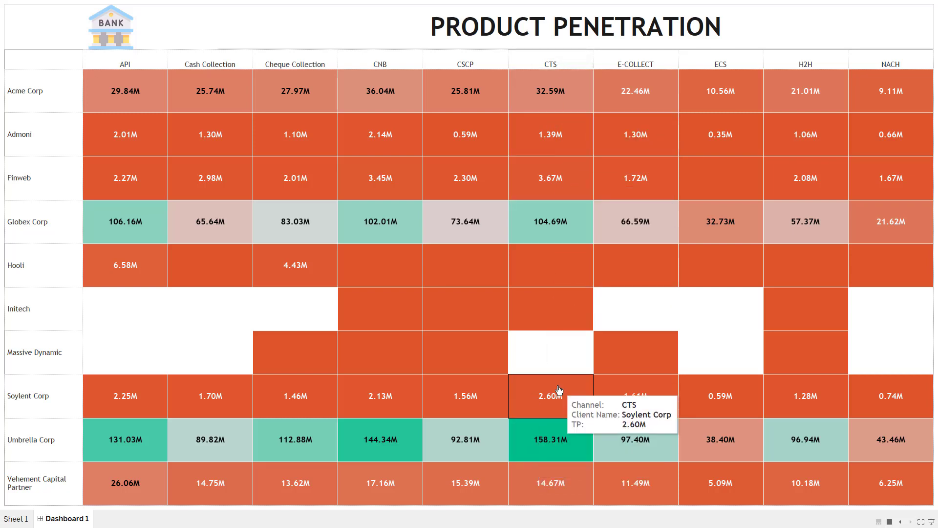
click(551, 64)
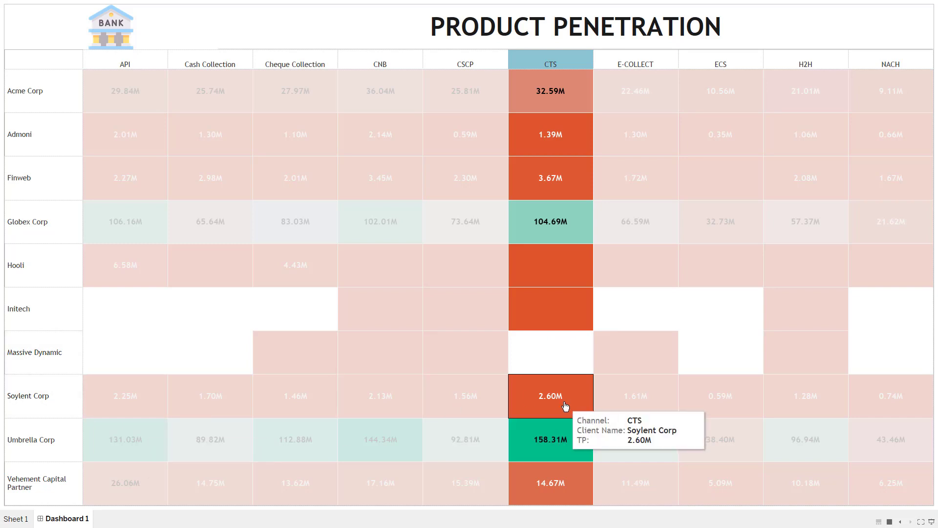
mouse_move(567, 434)
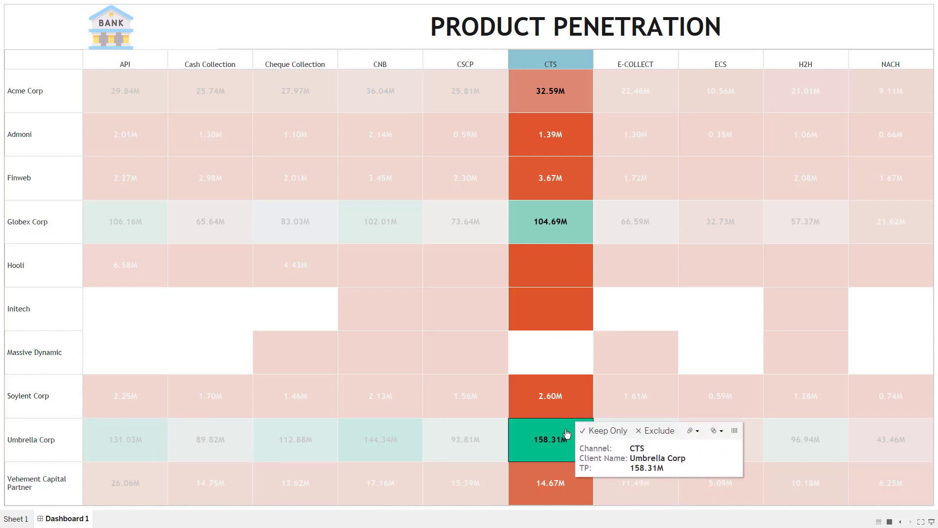
key(Escape)
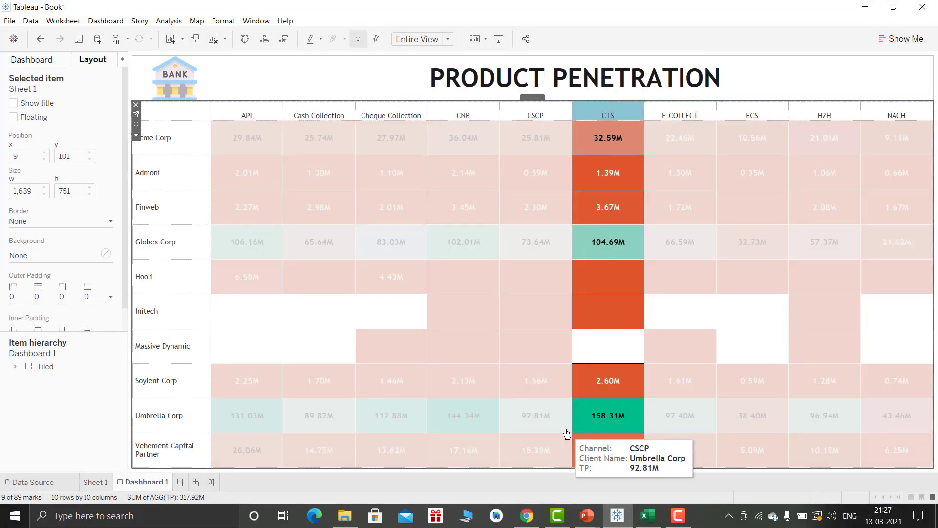
click(603, 109)
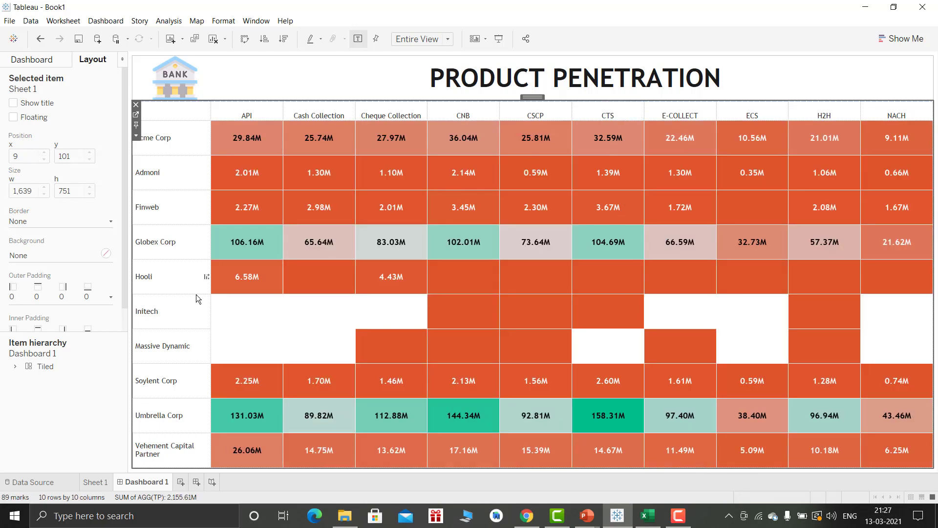
Step: On Sheet 1, create a set from the Channel field named Channel Set that uses all values
click(95, 482)
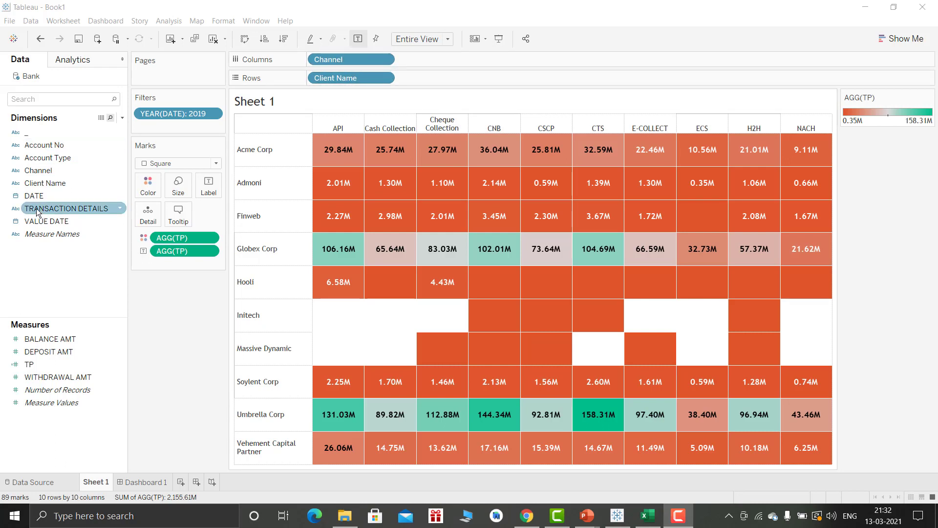
right_click(55, 174)
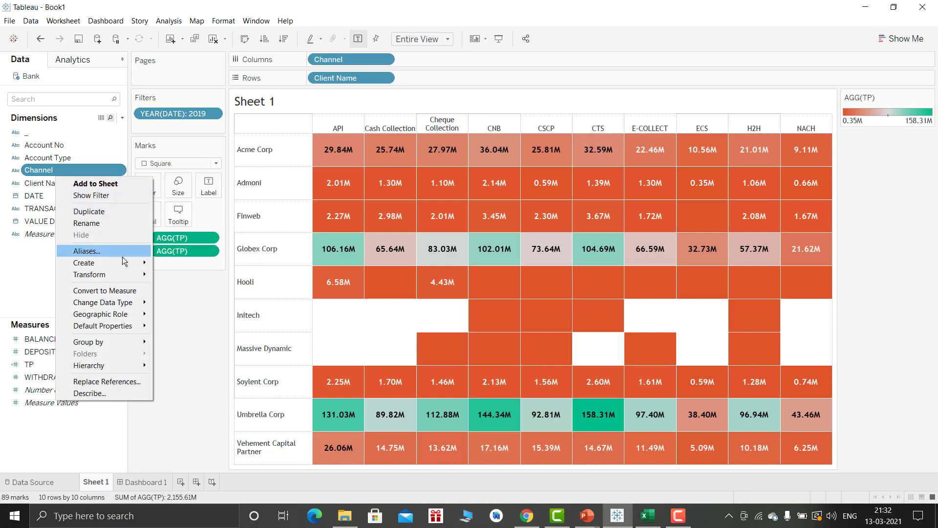
mouse_move(122, 262)
click(217, 285)
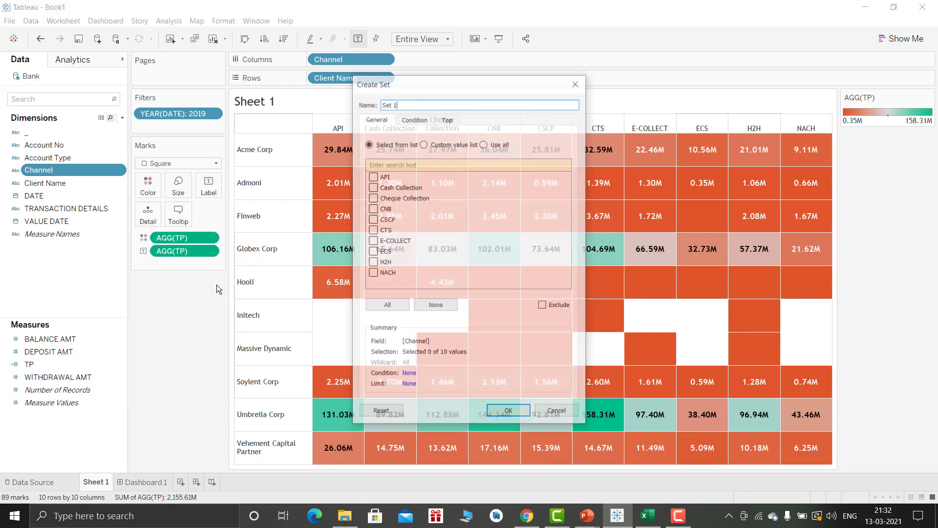
text(Cha)
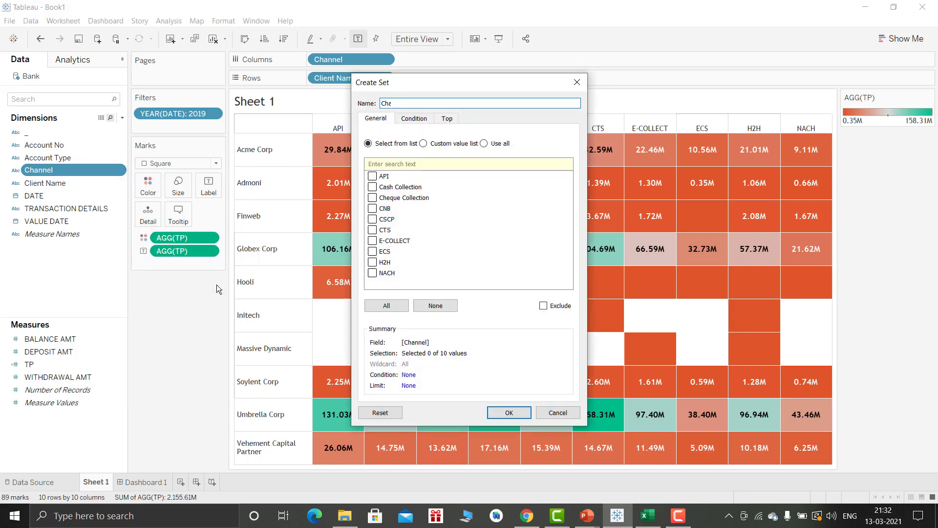
text(nnel Set)
click(483, 143)
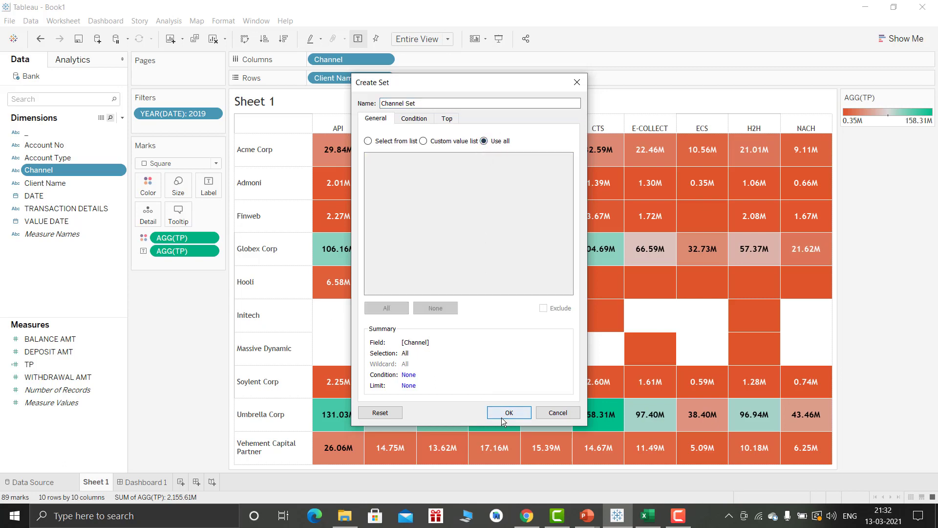
click(509, 413)
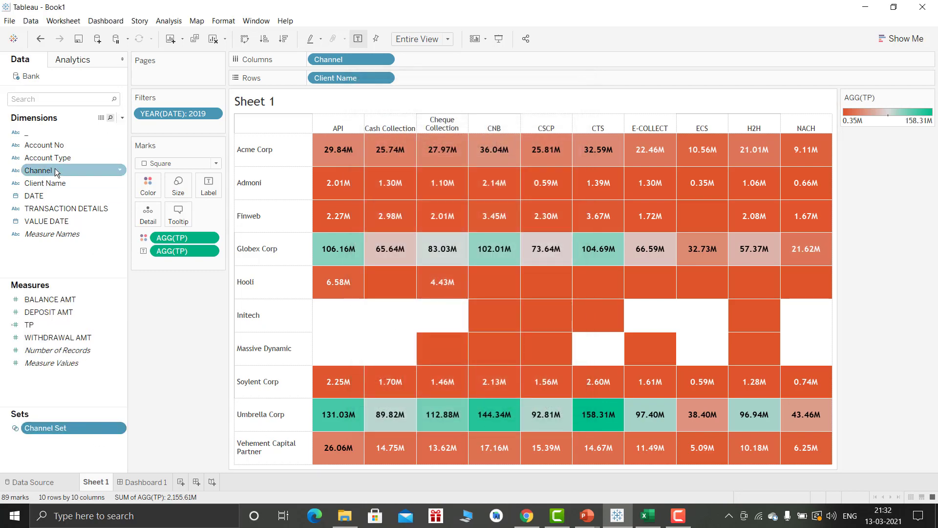
Step: Try breaking down the Channel columns by the original Account Type field and take it back off the view
drag(47, 157, 456, 60)
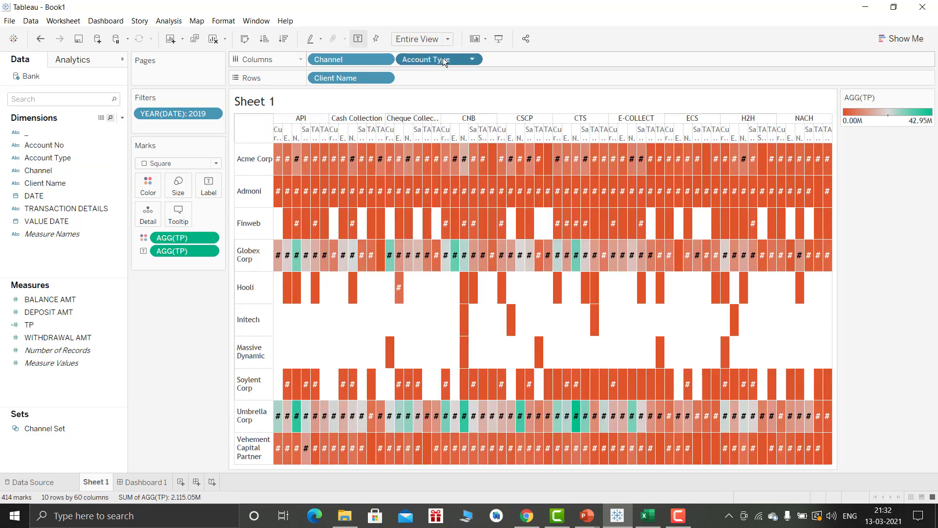
drag(444, 60, 406, 98)
Step: Create a calculated field named Account Type and begin its formula with IF [Channel Set]
click(122, 117)
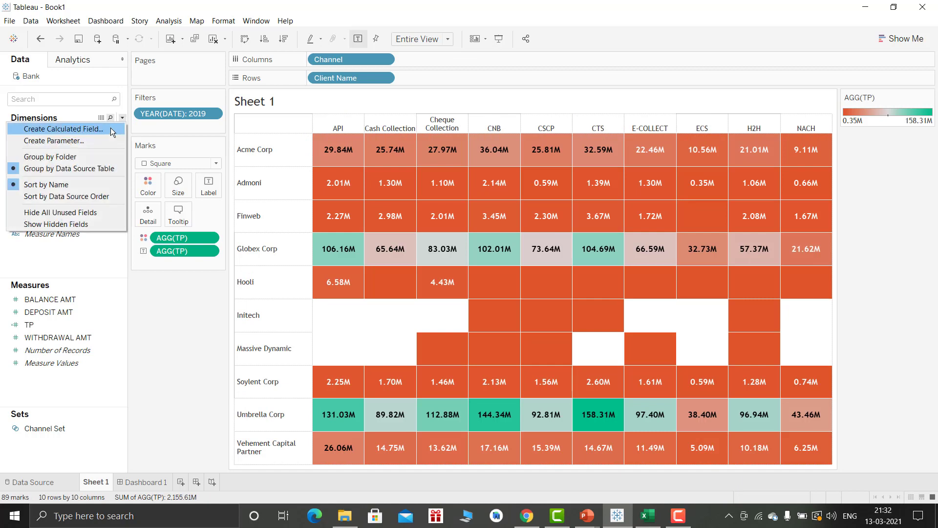
click(110, 128)
text(Account Type)
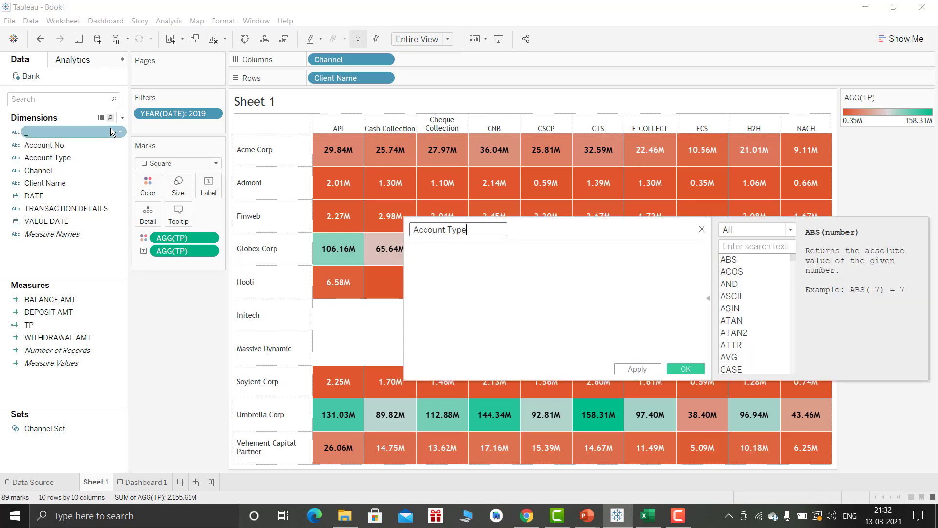
key(Tab)
text(if cha)
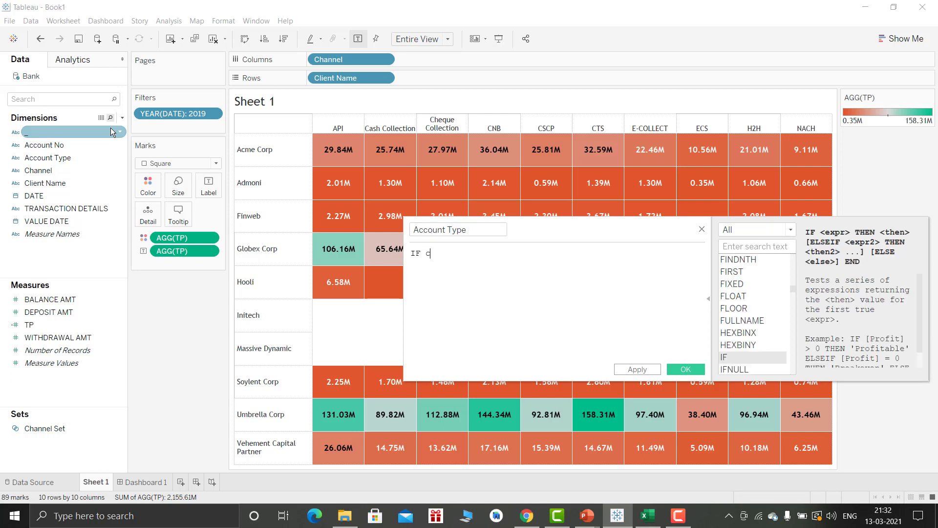
key(Down)
key(Return)
Step: Complete the formula with THEN [Account Type] ELSE '' END, save it, and add the calculated Account Type to the columns after Channel
text(thenacc)
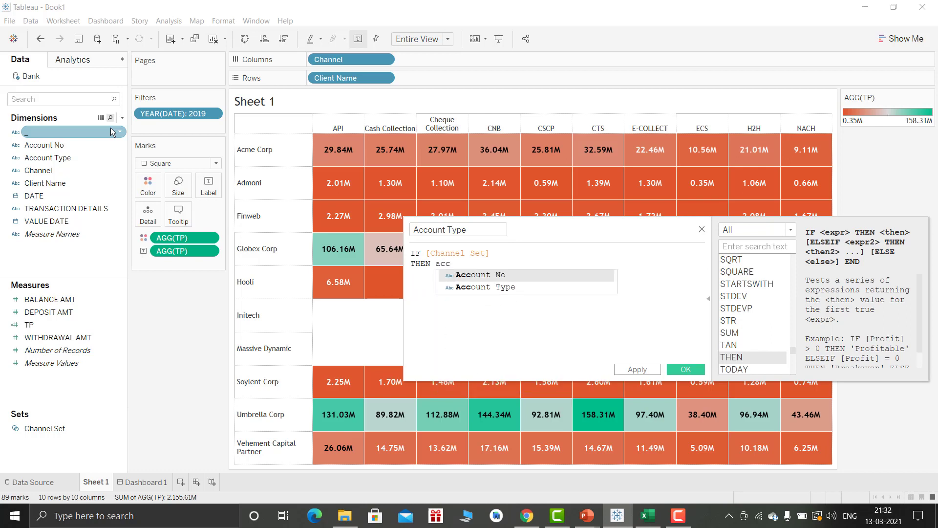
key(Down)
key(Return)
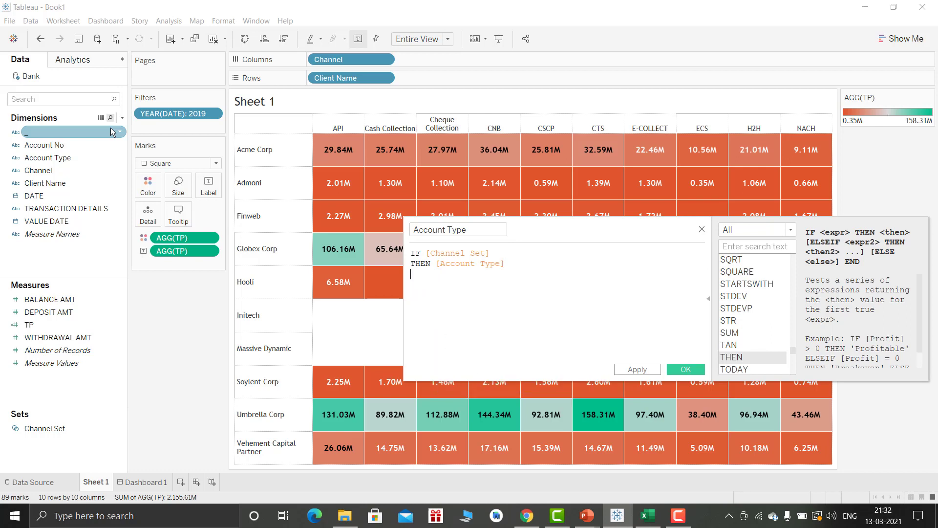
text(else '')
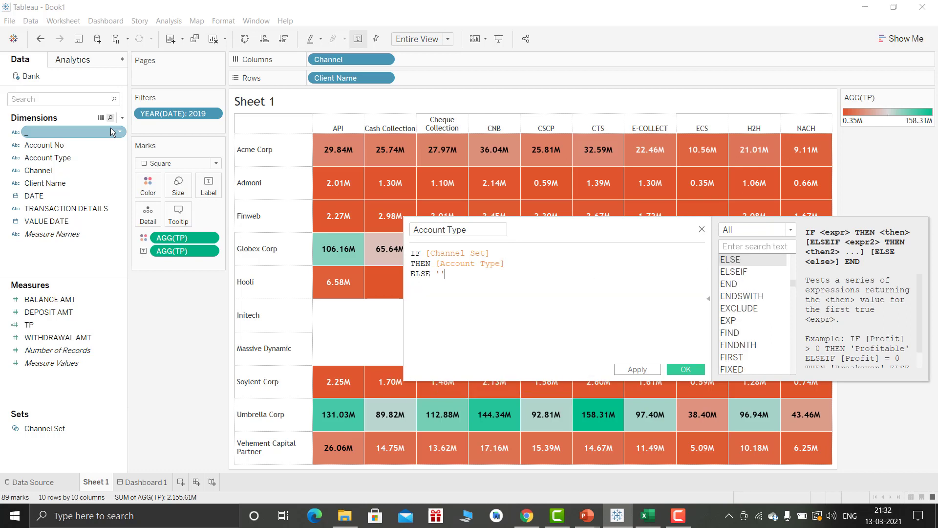
key(Return)
text(end)
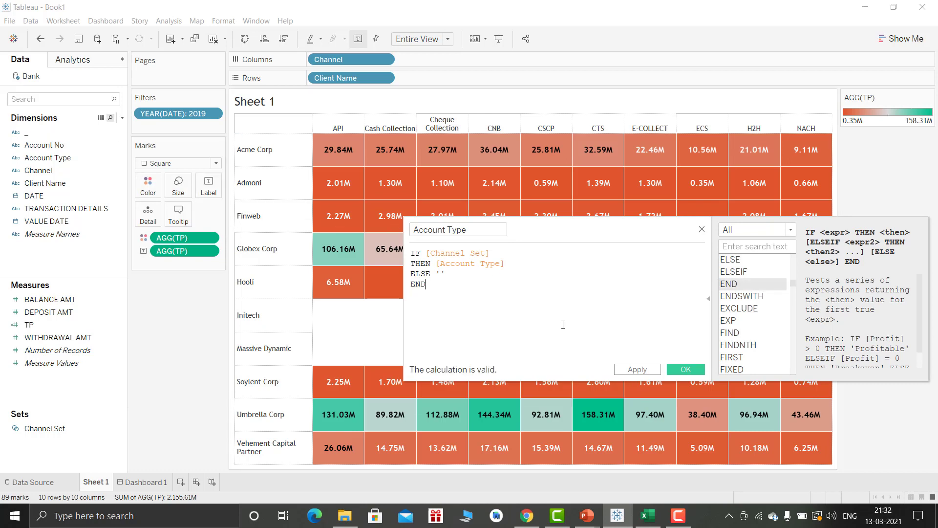
click(684, 370)
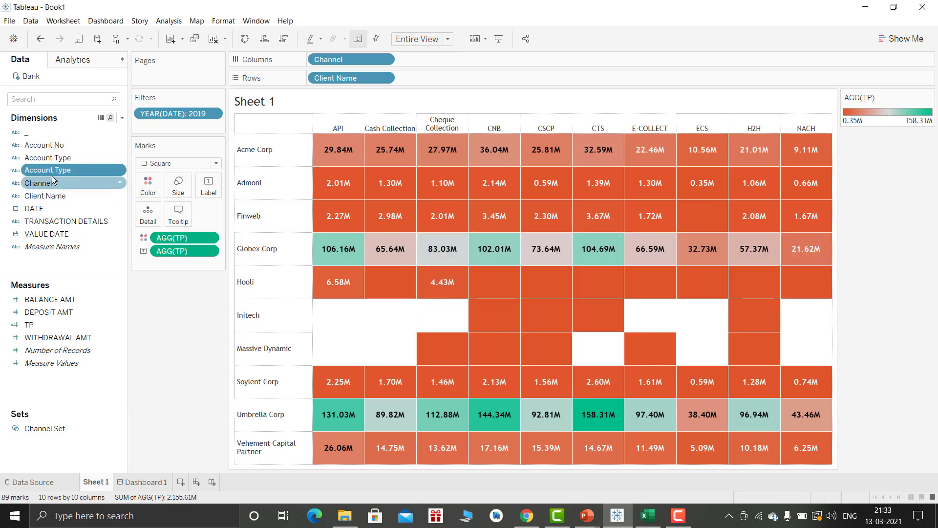
drag(50, 172, 465, 57)
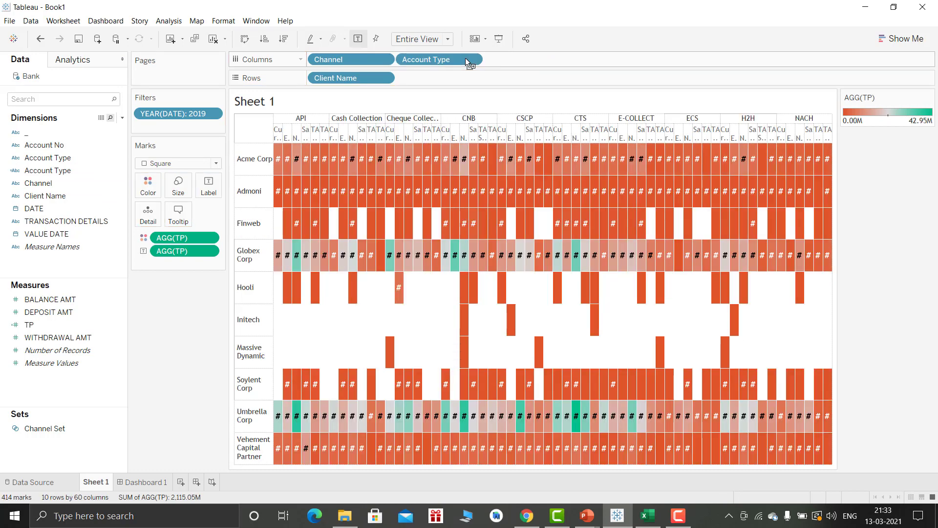
Step: Add a set action to Dashboard 1 that runs on selecting in Sheet 1, targets Channel Set and removes all values when the selection clears
click(145, 482)
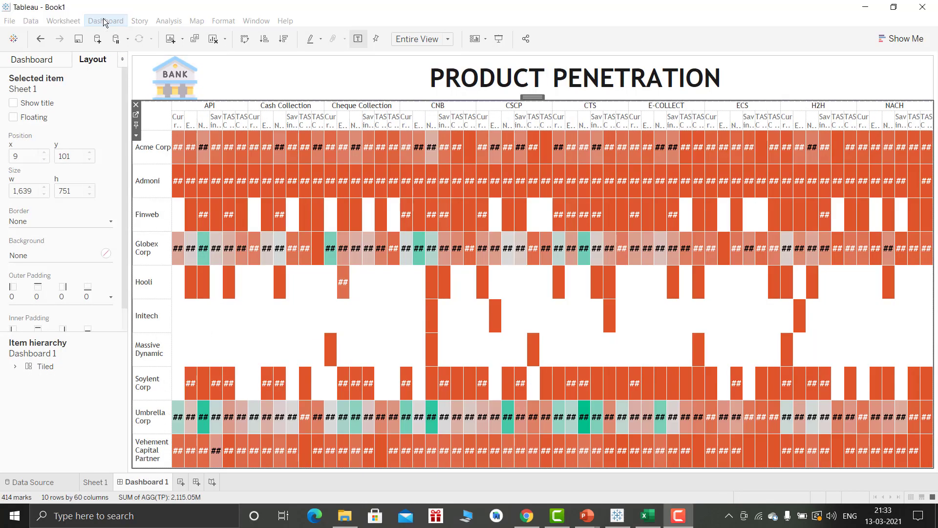
click(105, 21)
click(139, 158)
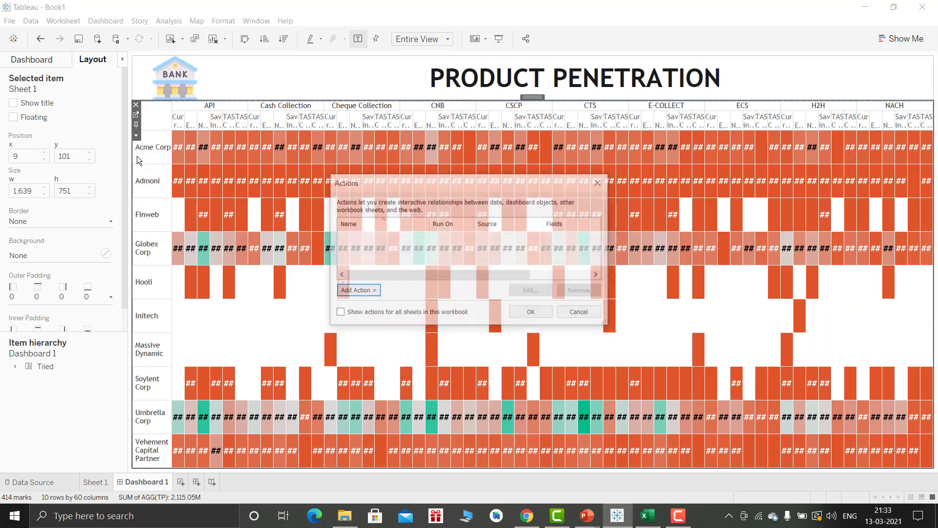
click(361, 294)
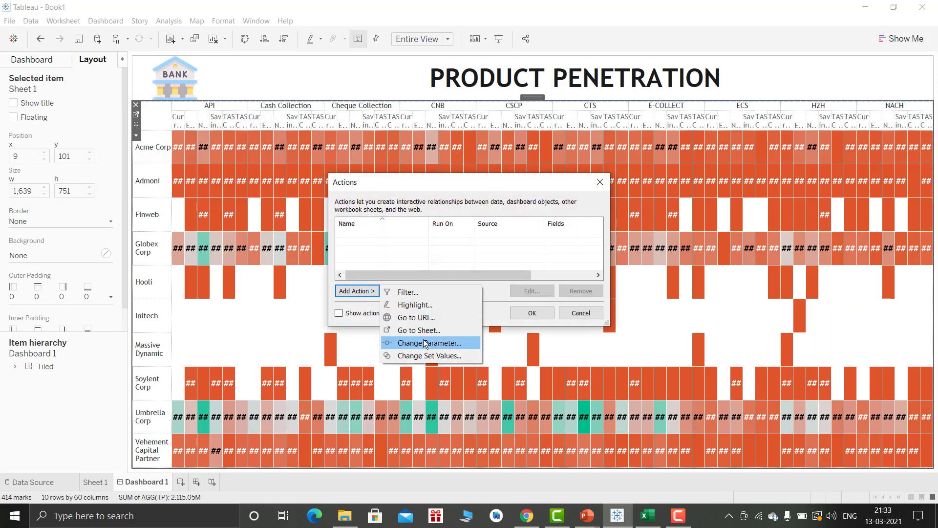
click(424, 355)
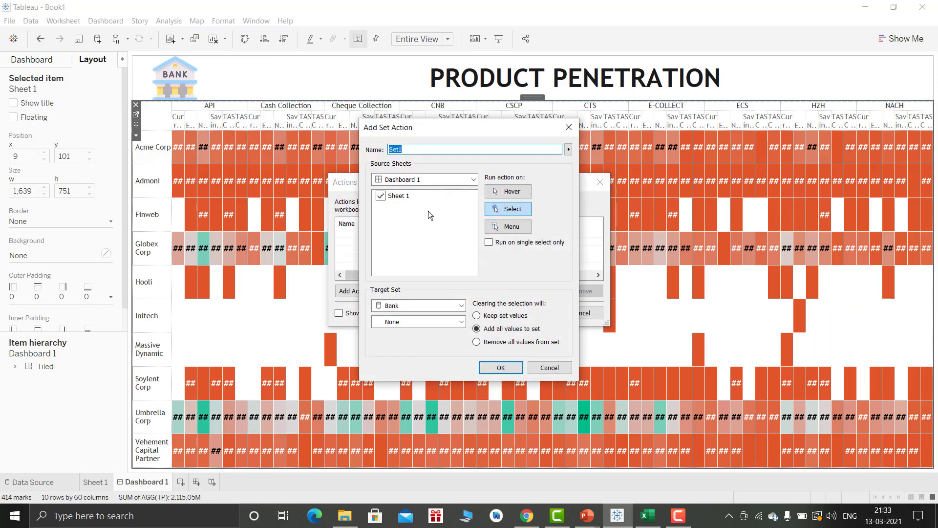
click(398, 322)
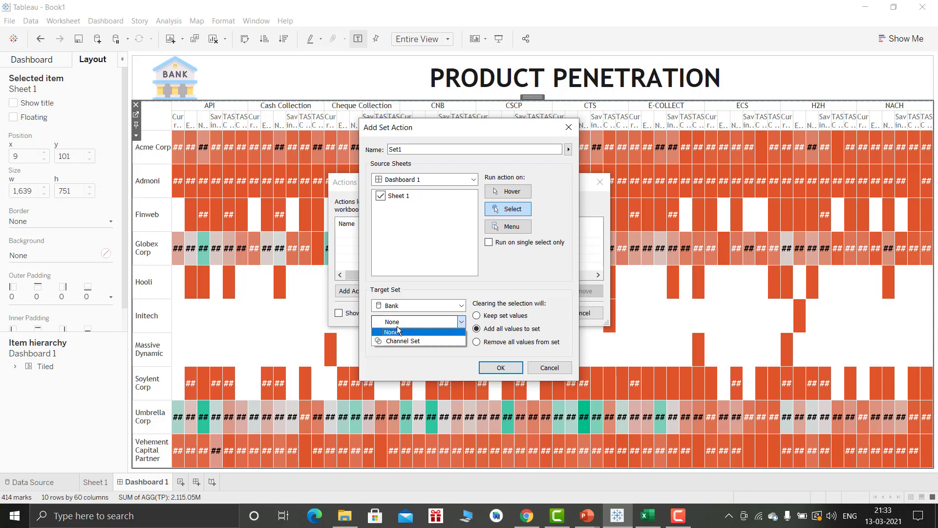
click(402, 341)
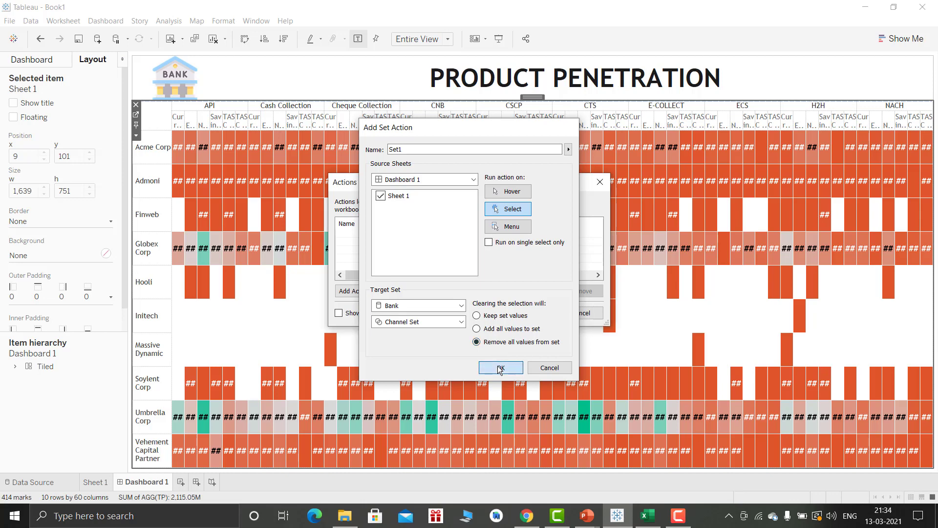
click(500, 367)
click(547, 314)
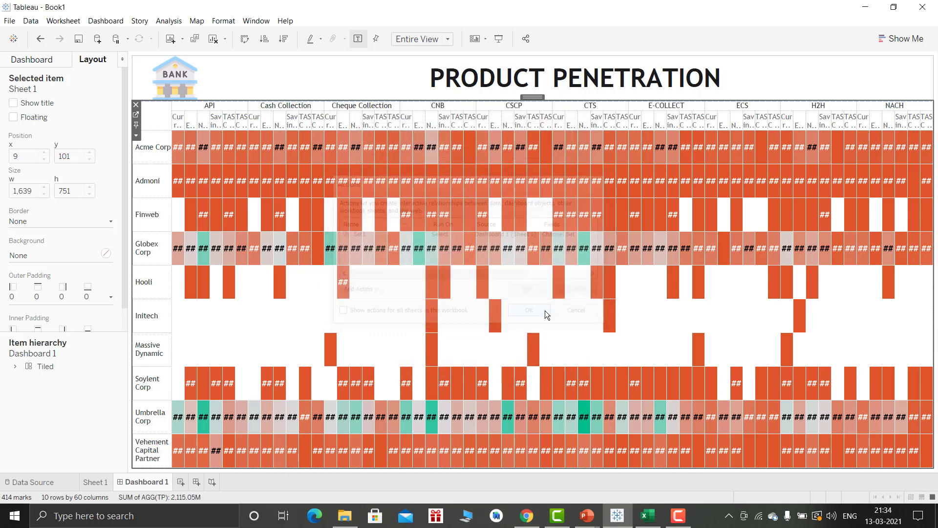
Step: Test the set action on the CSCP channel header and present the dashboard full screen
click(516, 106)
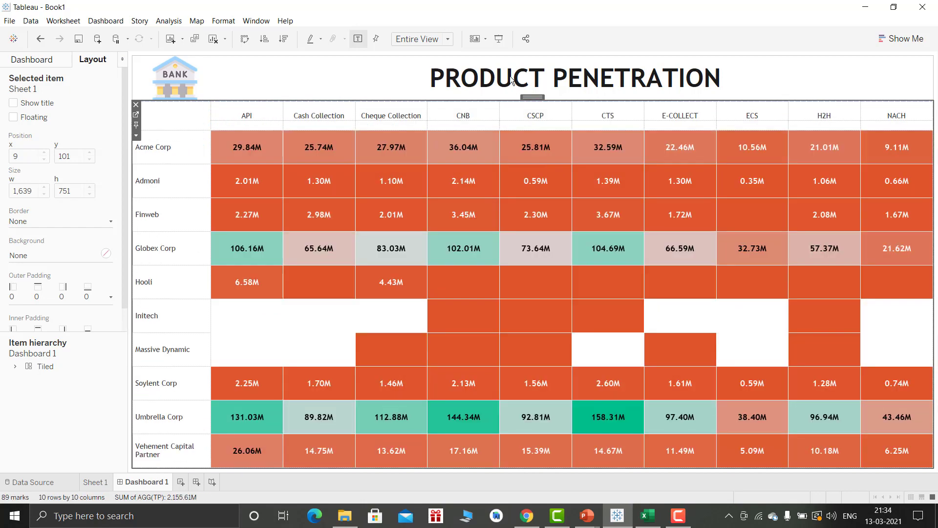
click(498, 38)
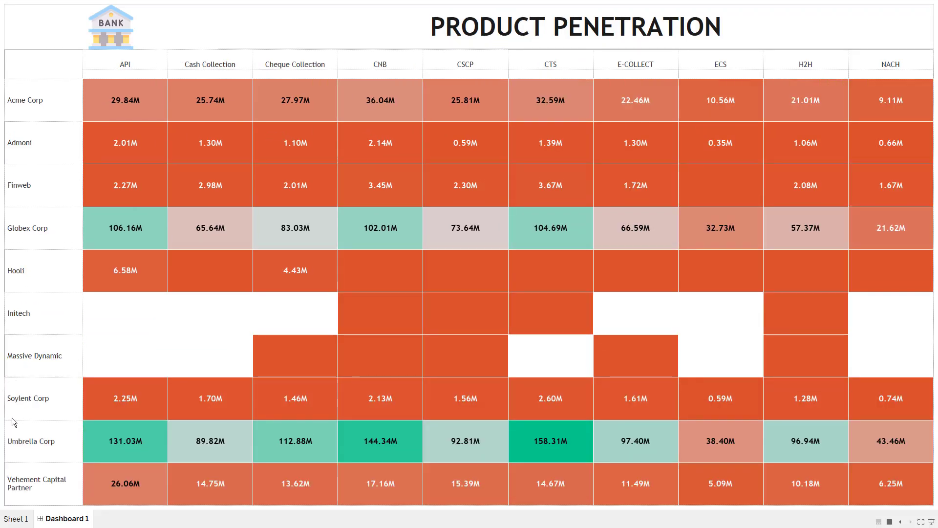